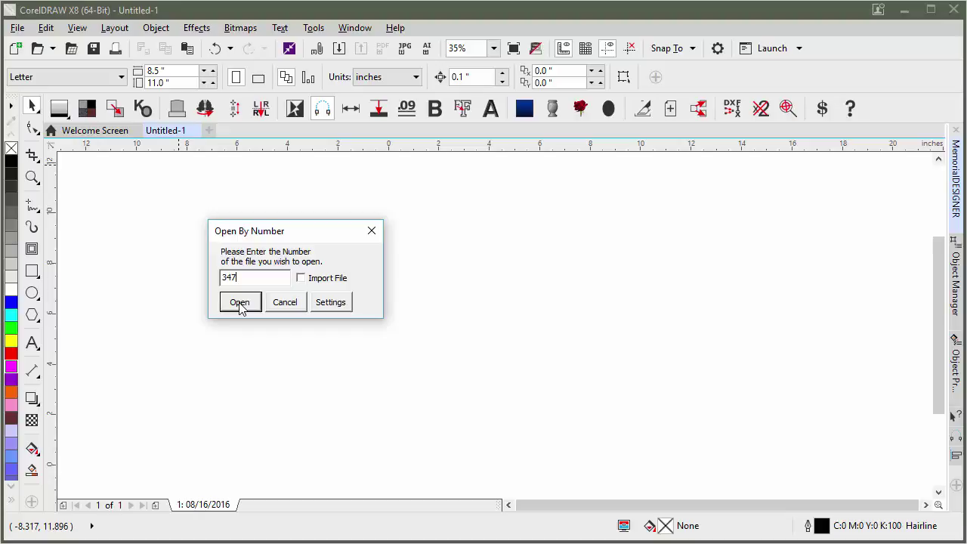
# - Open the 347.cdr companion flat layout by its file number
pyautogui.click(240, 308)
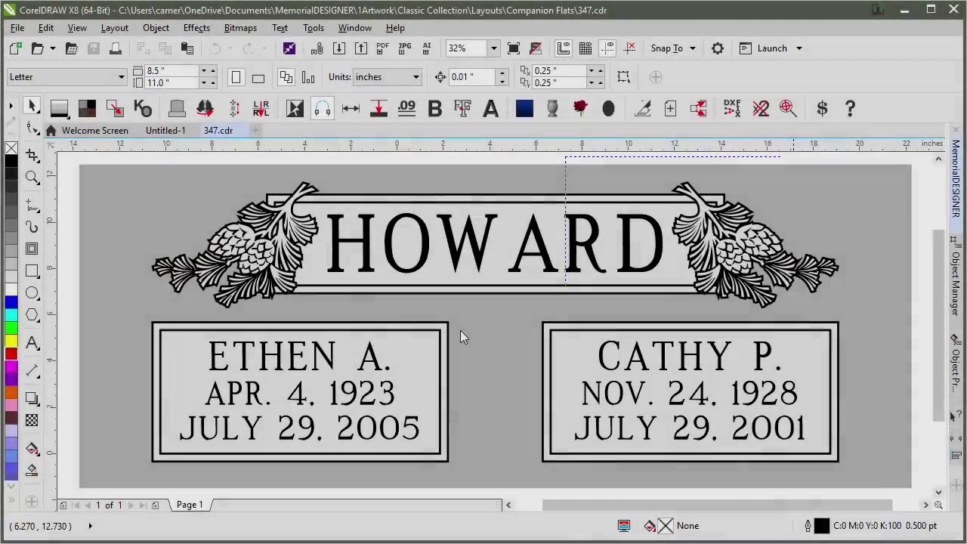
# - Swap the right pine cone for imported hummingbird design 3235, moved upper right and mirrored
pyautogui.press('Delete')
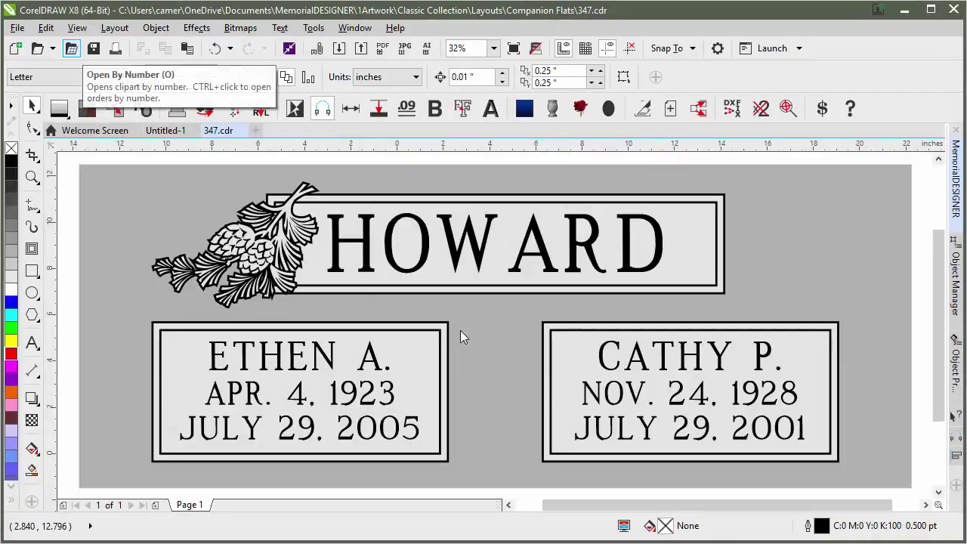
pyautogui.press('o')
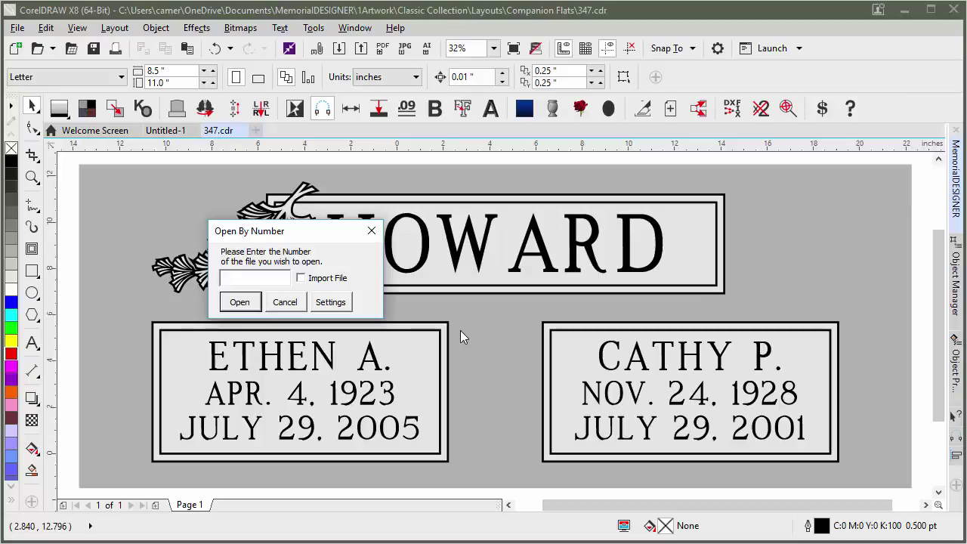
pyautogui.press('Tab')
pyautogui.press('space')
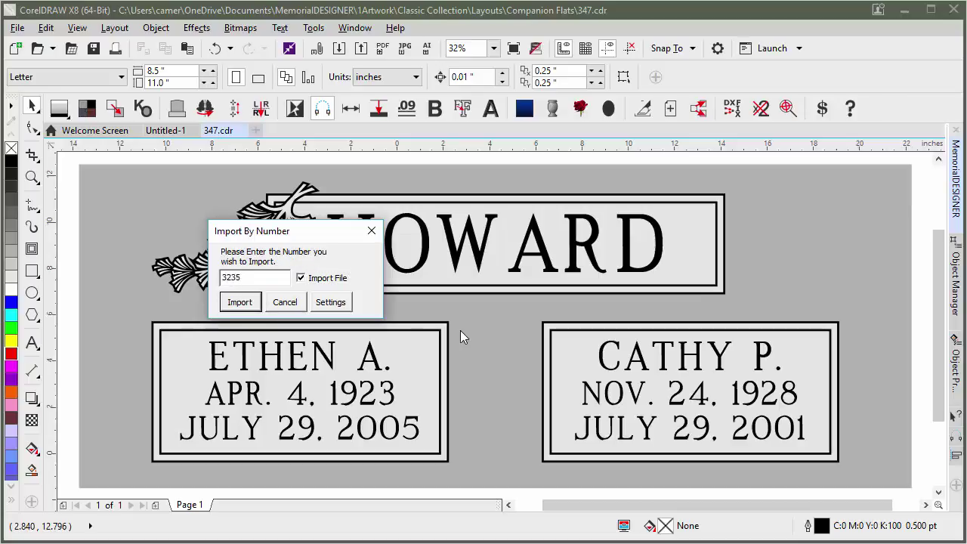
pyautogui.press('Tab')
pyautogui.press('Return')
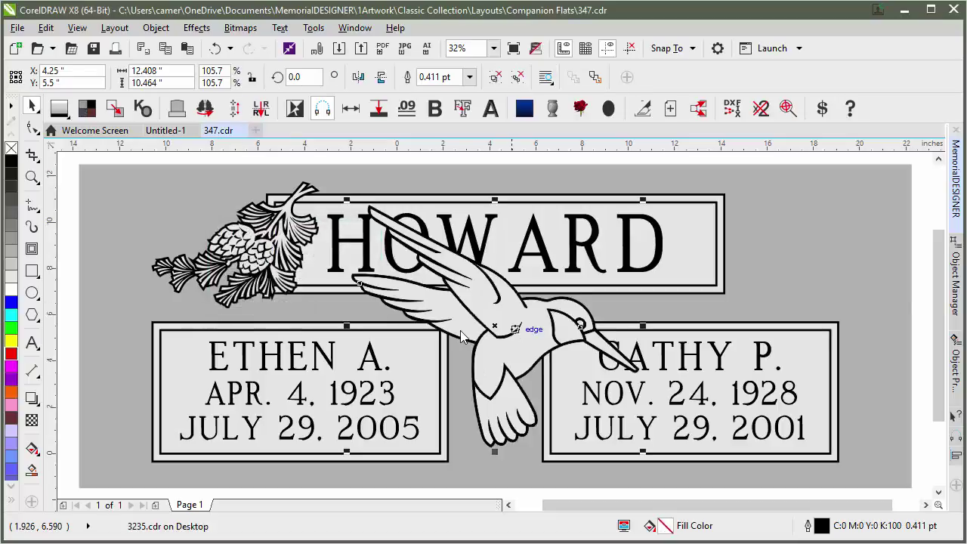
pyautogui.moveTo(460, 330)
pyautogui.mouseDown()
pyautogui.moveTo(691, 330)
pyautogui.moveTo(751, 263)
pyautogui.moveTo(779, 258)
pyautogui.mouseUp()
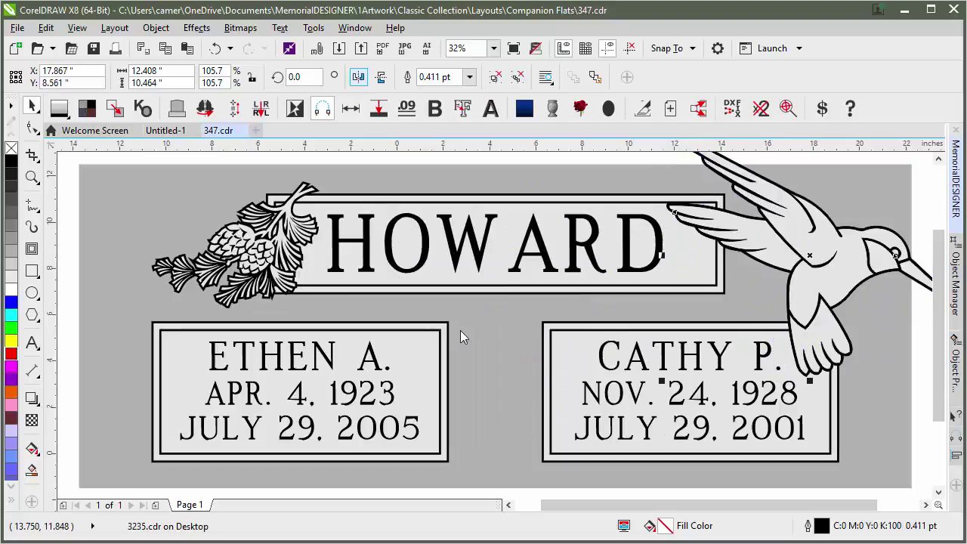
pyautogui.click(359, 76)
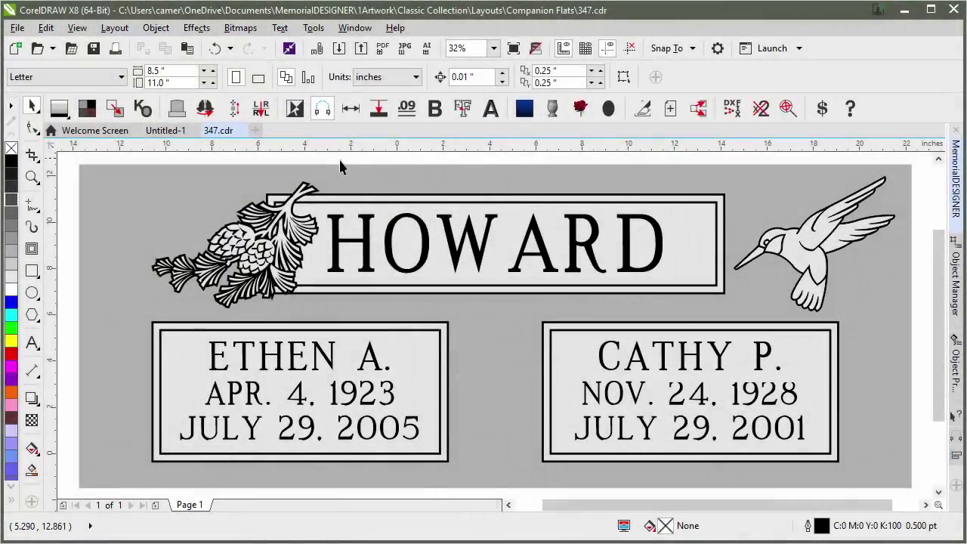
# - Marquee-select the left pine-cone ornament group
pyautogui.moveTo(348, 156); pyautogui.dragTo(85, 331)
# - Delete the left pine cone and import design 3780 into the current layout
pyautogui.press('Delete')
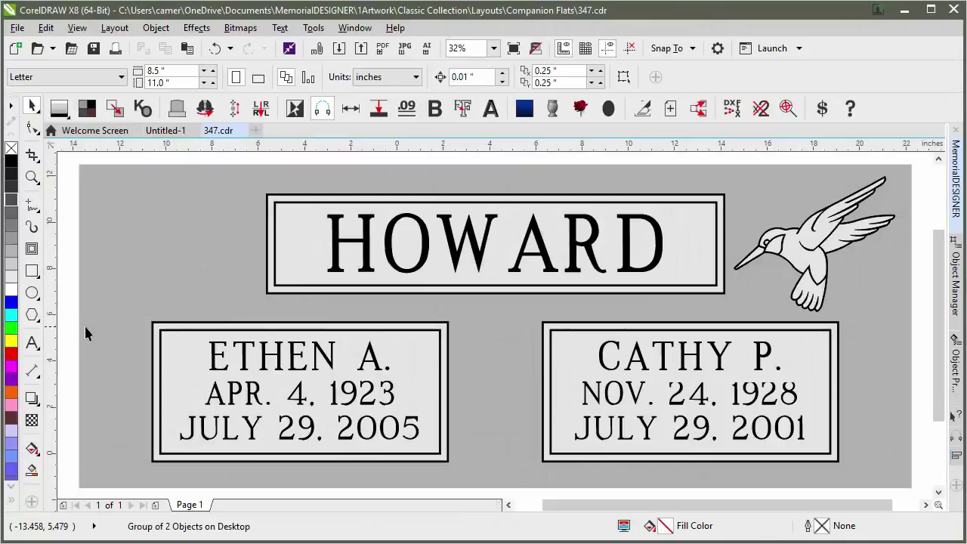
pyautogui.click(71, 50)
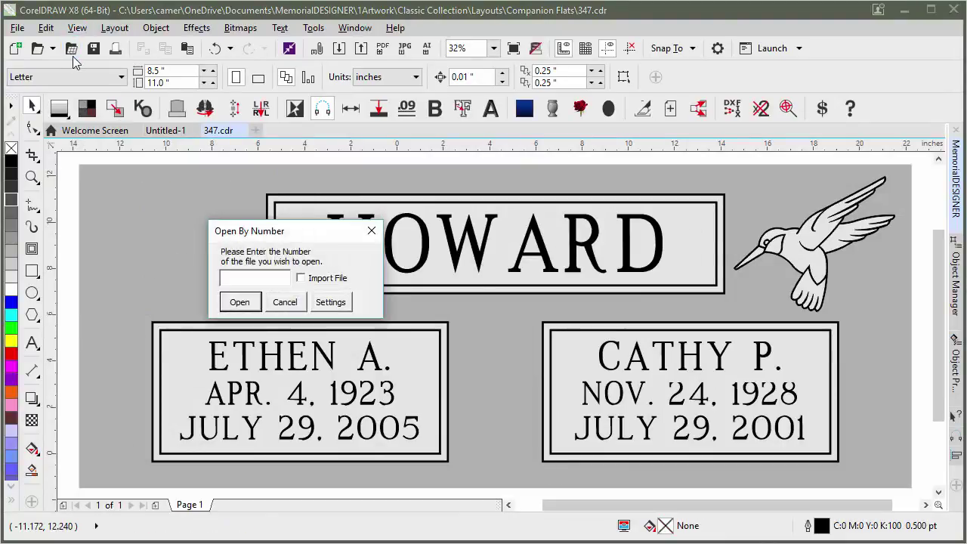
pyautogui.click(301, 280)
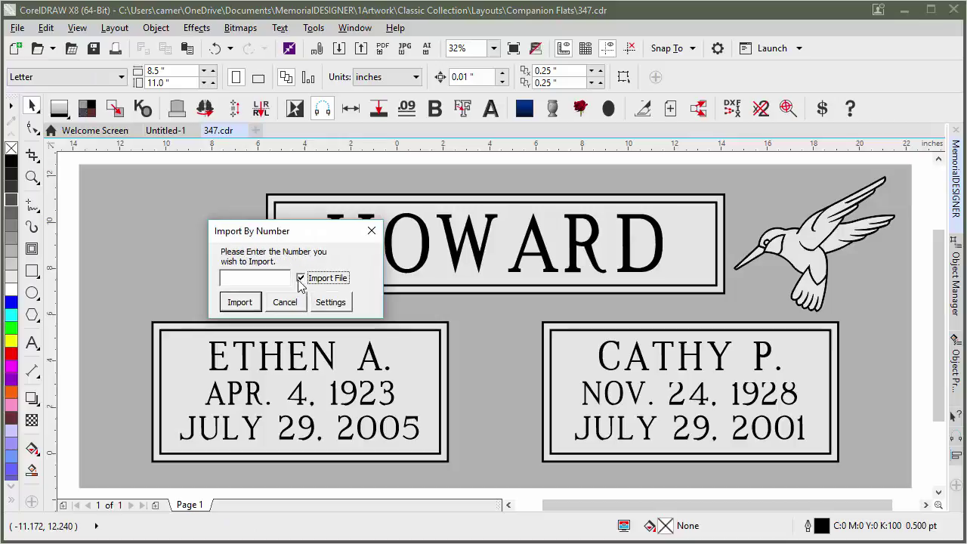
pyautogui.click(241, 277)
pyautogui.write('3780')
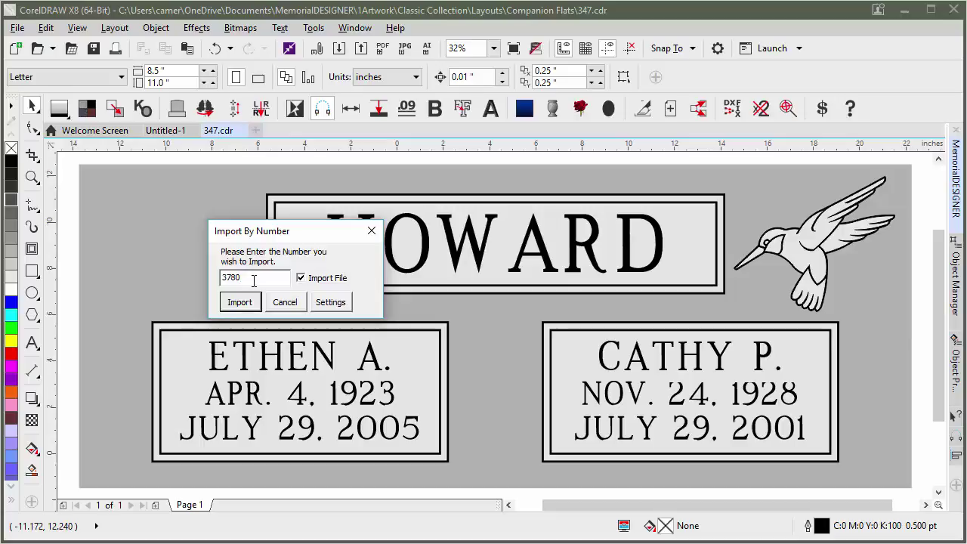
pyautogui.click(241, 303)
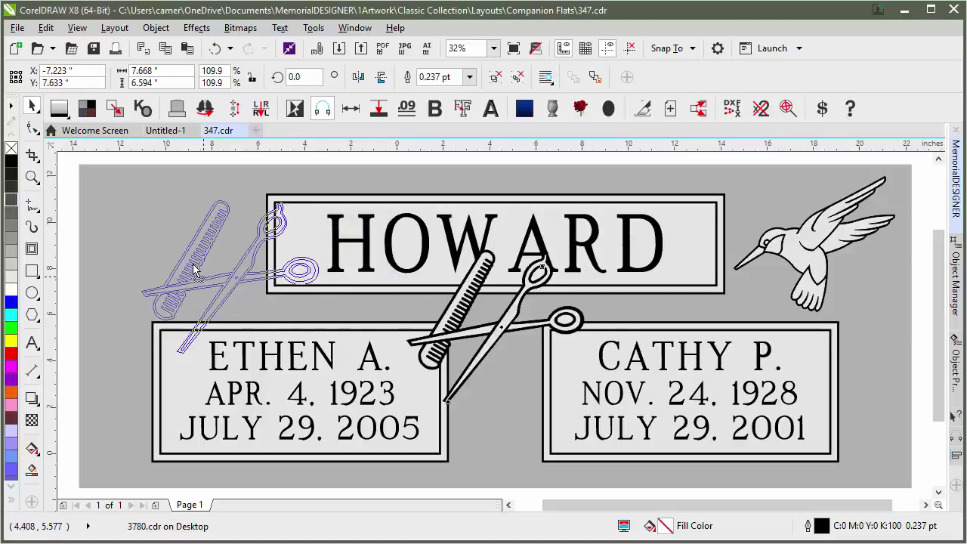
# - Place the comb-and-scissors at upper left, shrink it to fit beside HOWARD, and deselect
pyautogui.click(95, 174)
pyautogui.moveTo(80, 173); pyautogui.dragTo(87, 181)
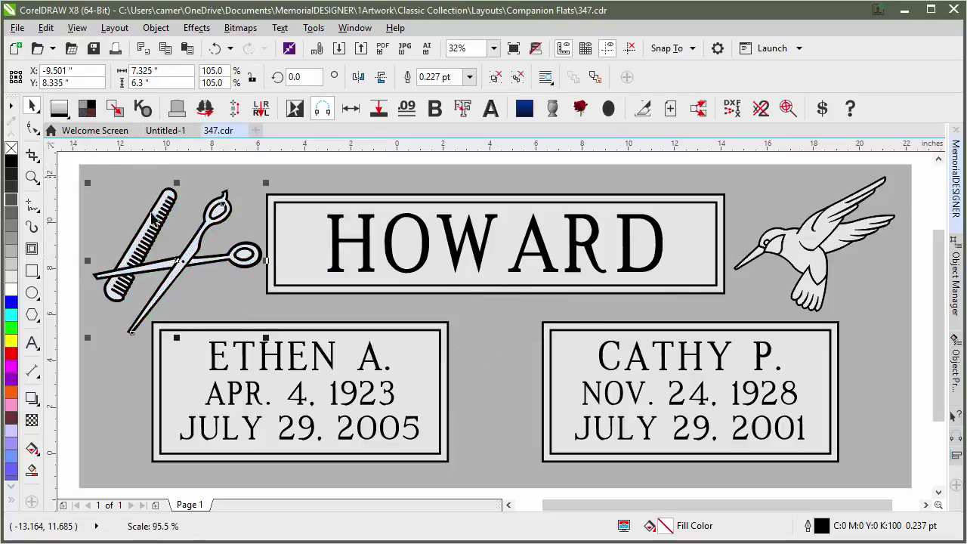
pyautogui.moveTo(265, 337); pyautogui.dragTo(261, 334)
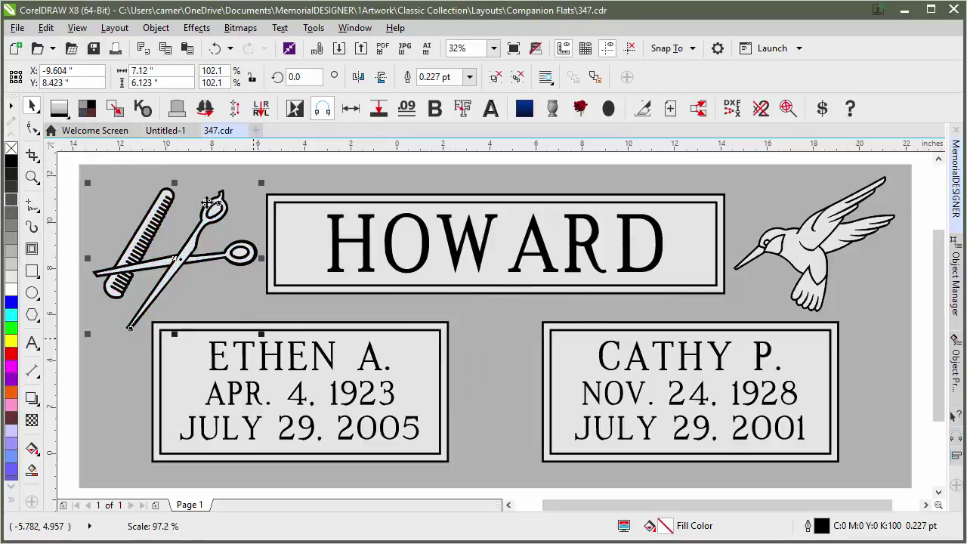
pyautogui.click(182, 159)
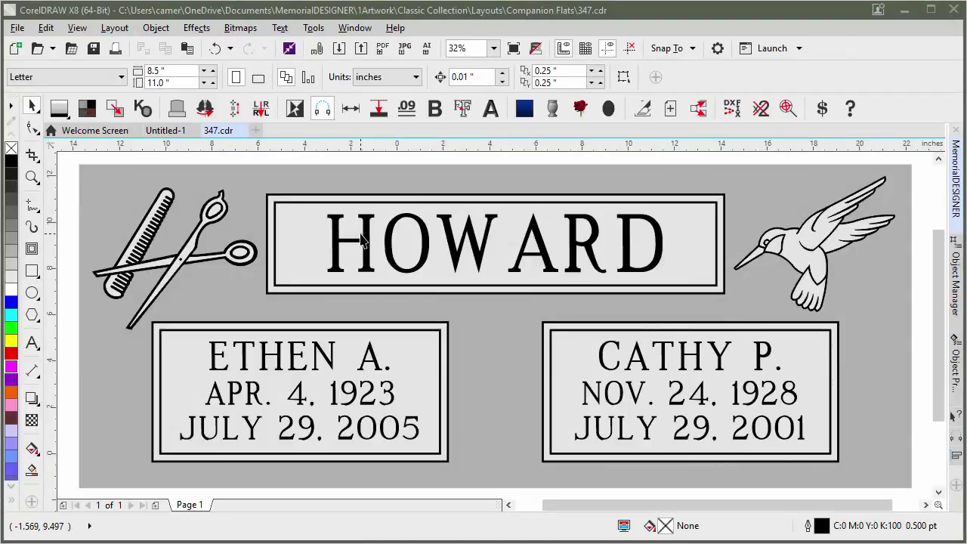
# - Clear the selection and open the Open By Number settings' artwork folder browser
pyautogui.click(363, 241)
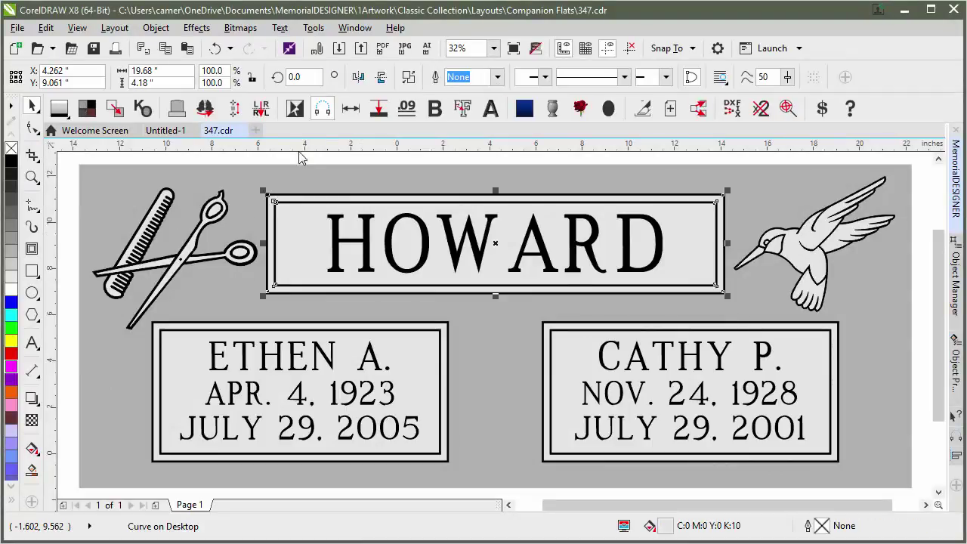
pyautogui.press('Escape')
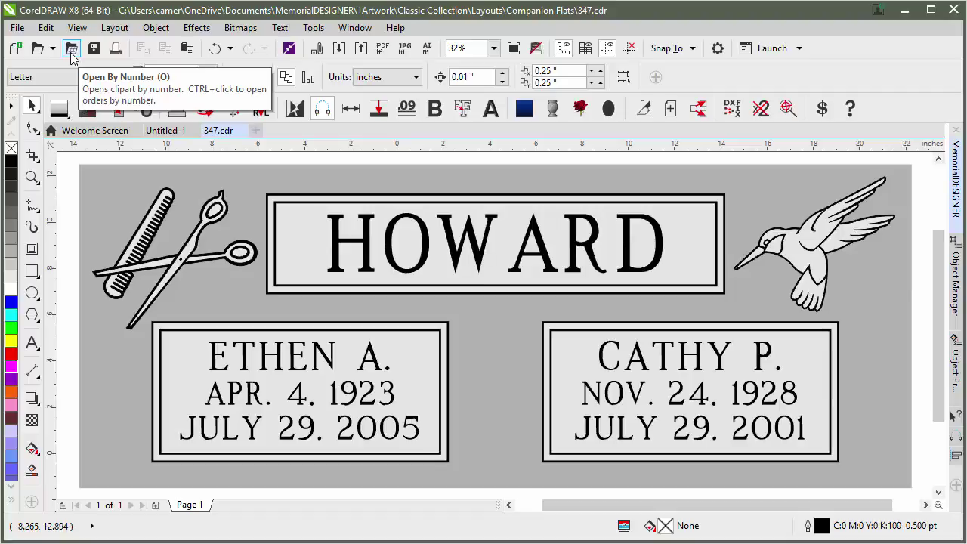
pyautogui.click(71, 50)
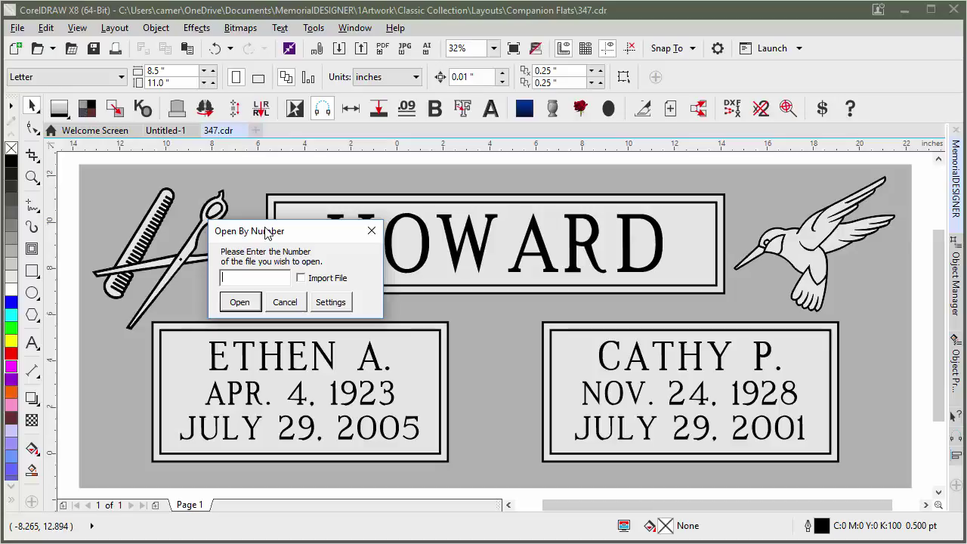
pyautogui.click(330, 302)
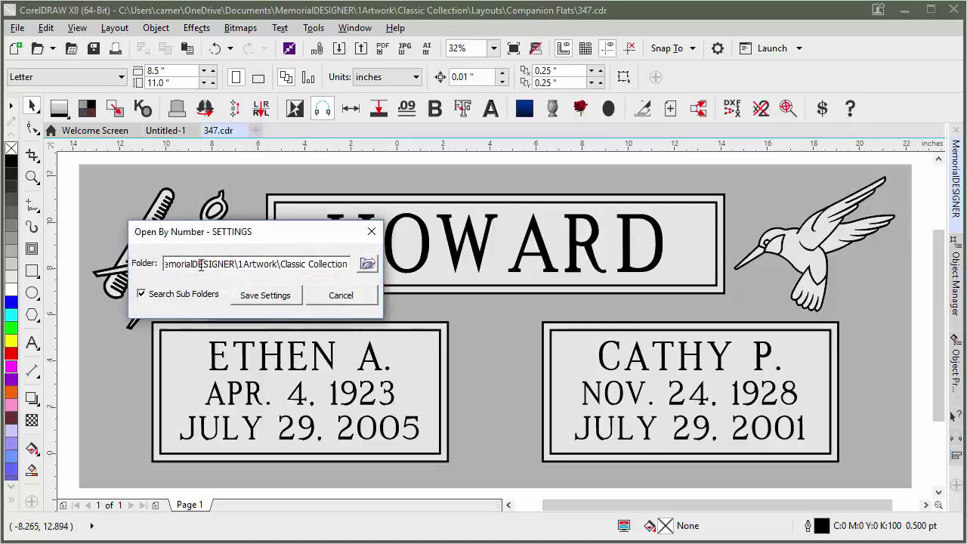
pyautogui.click(367, 264)
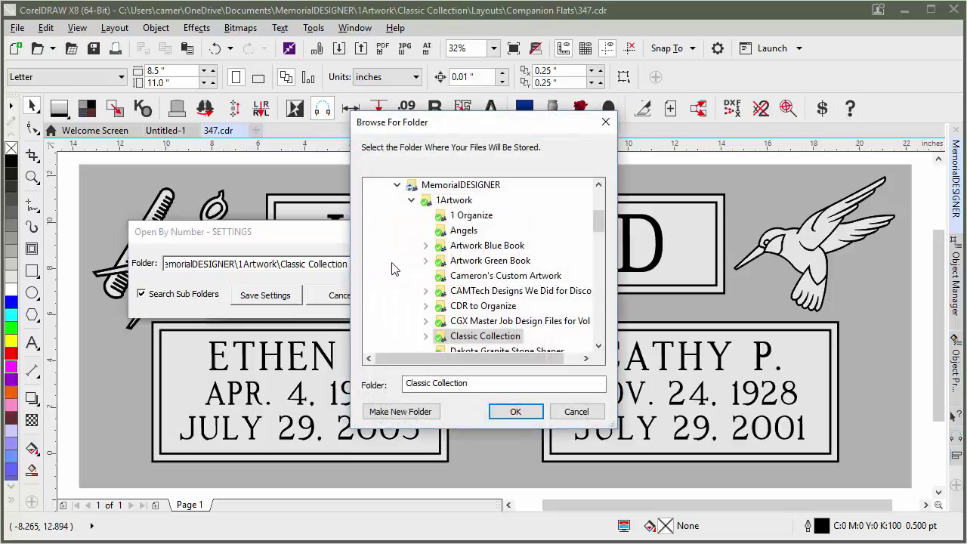
# - Navigate the folder browser to Local Disk (C:) under This PC
pyautogui.click(398, 185)
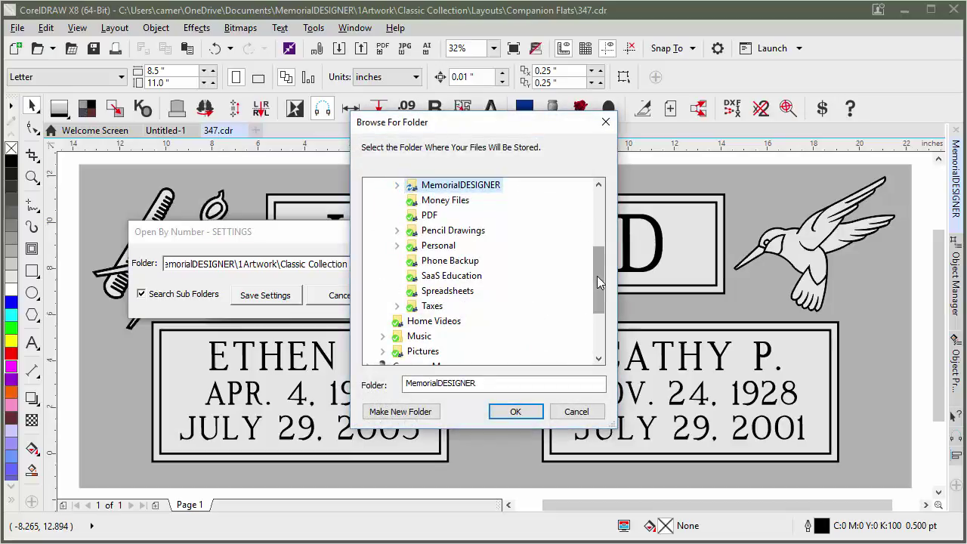
pyautogui.scroll(-3, 597, 303)
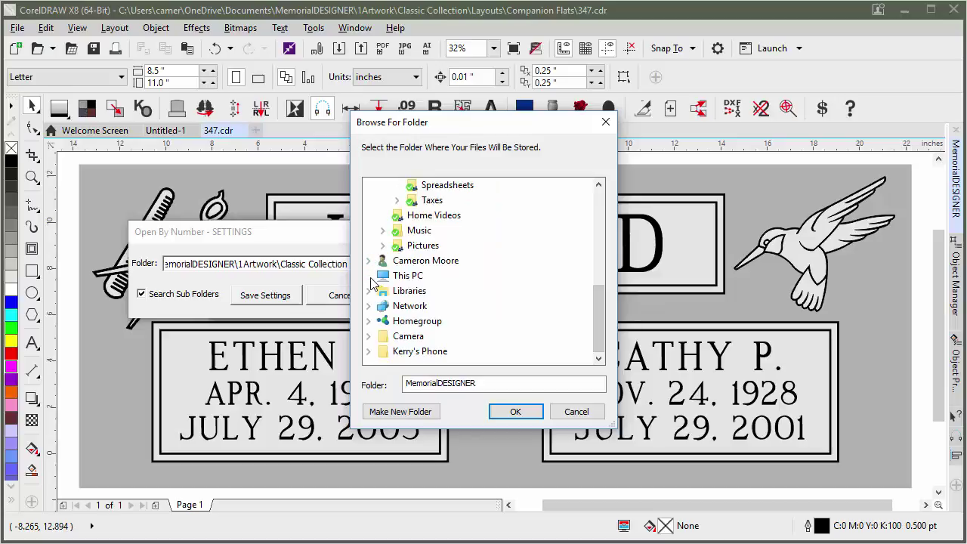
pyautogui.click(369, 276)
pyautogui.click(383, 352)
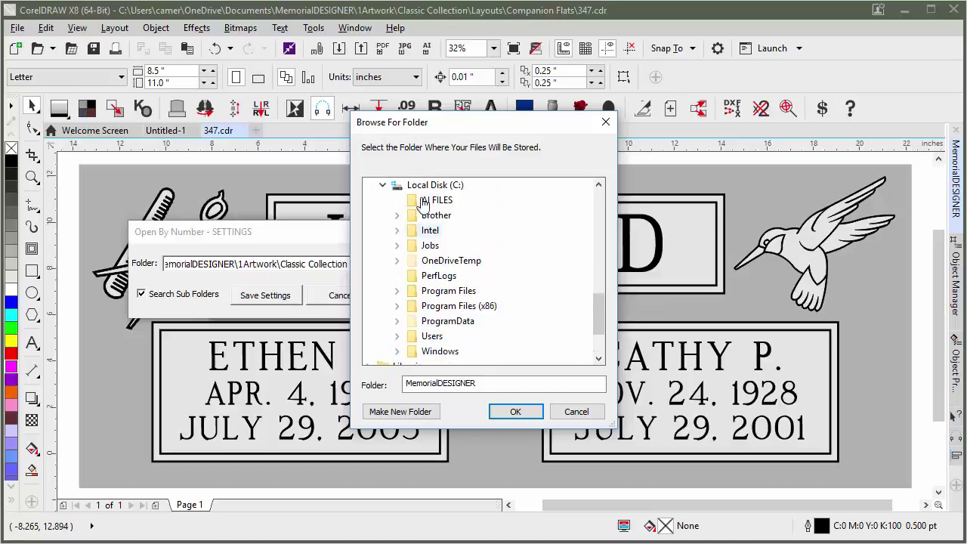
pyautogui.click(423, 185)
# - Create the folder C:\Artwork, choose it as the search folder, and save the settings
pyautogui.click(400, 412)
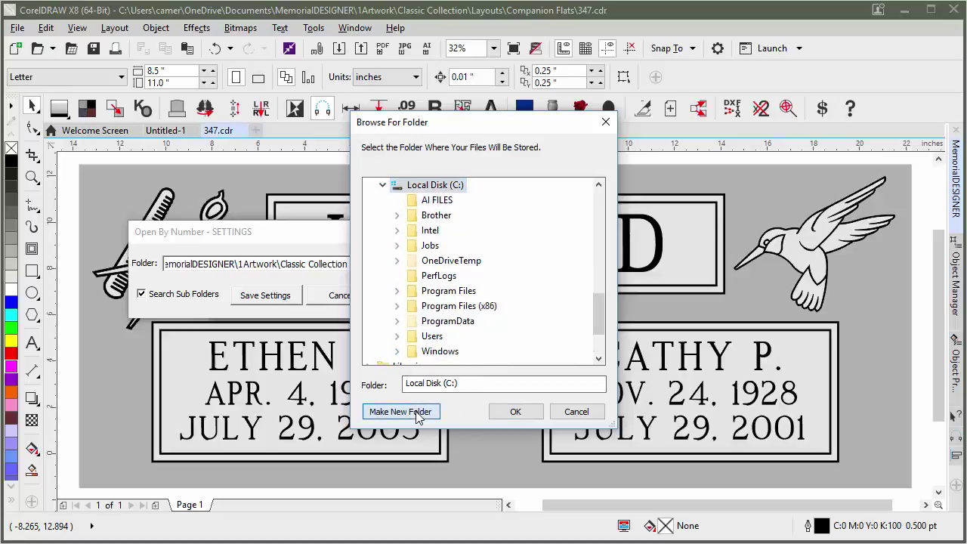
pyautogui.write('Artwork')
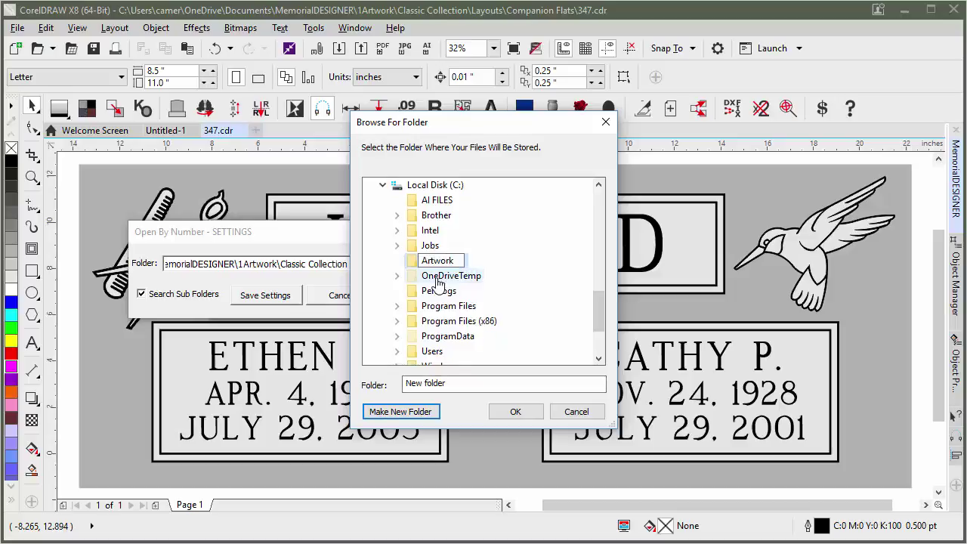
pyautogui.press('Return')
pyautogui.click(508, 411)
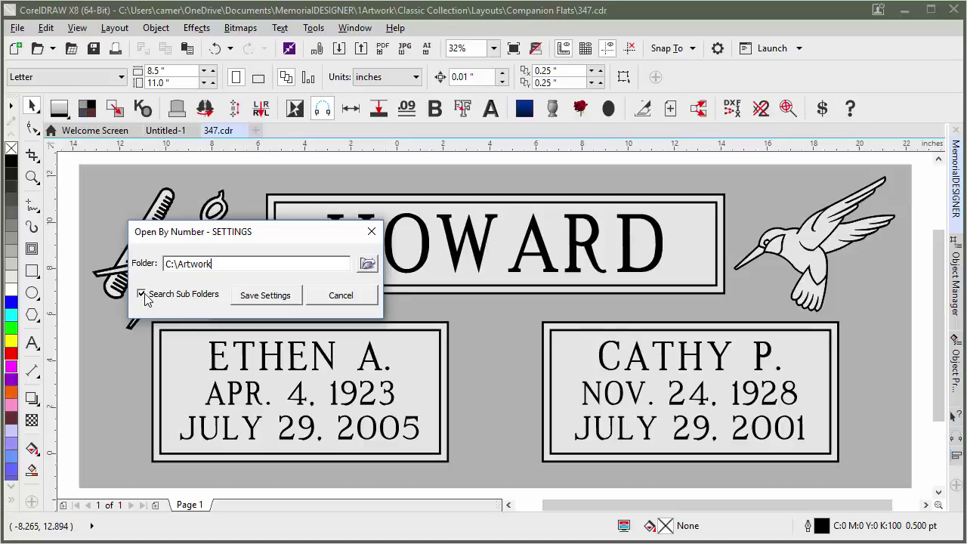
pyautogui.click(259, 297)
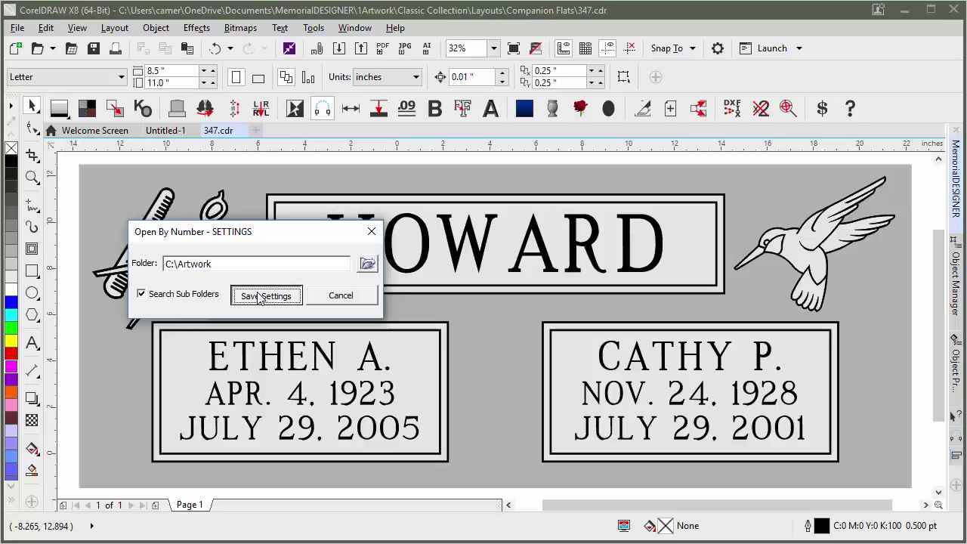
pyautogui.click(319, 307)
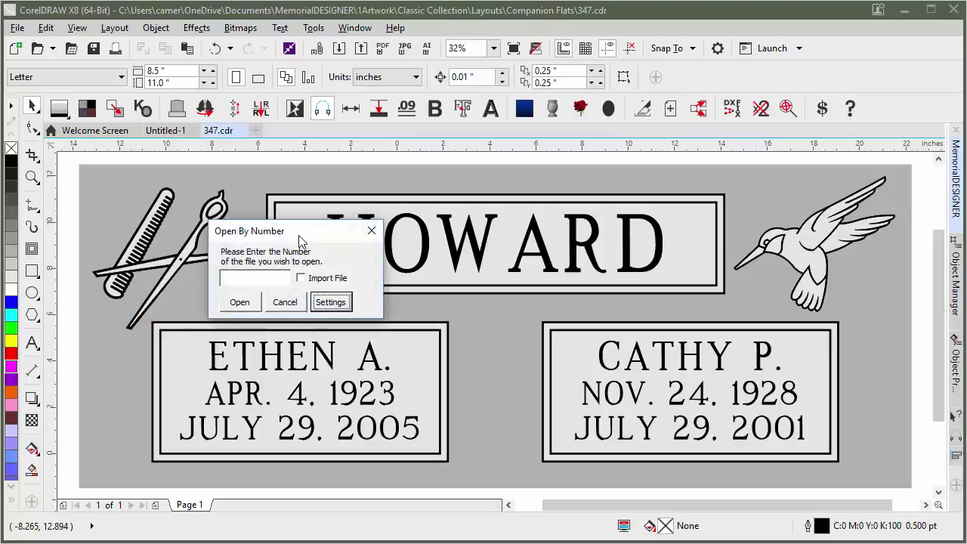
# - Look up design 347 locally and online, acknowledge it wasn't found, and close the prompt
pyautogui.click(256, 279)
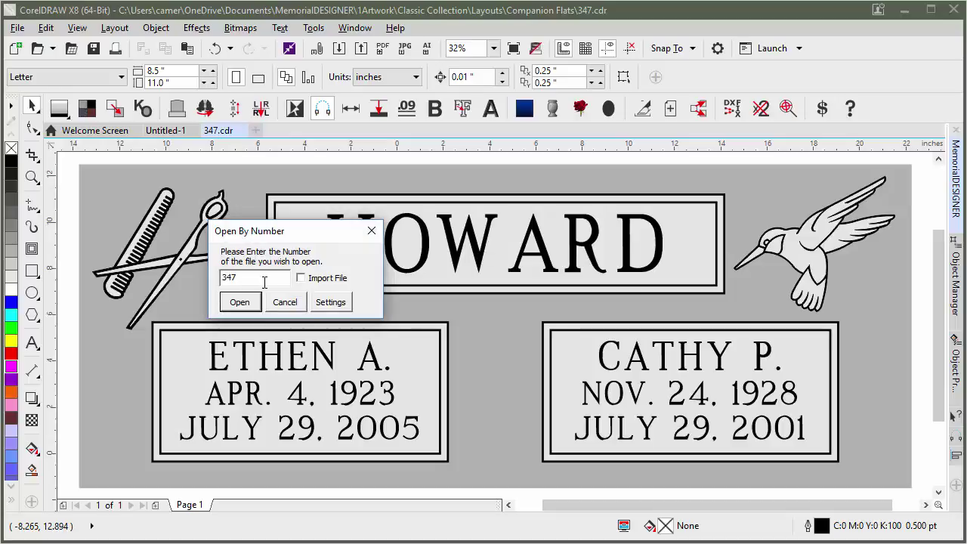
pyautogui.click(240, 302)
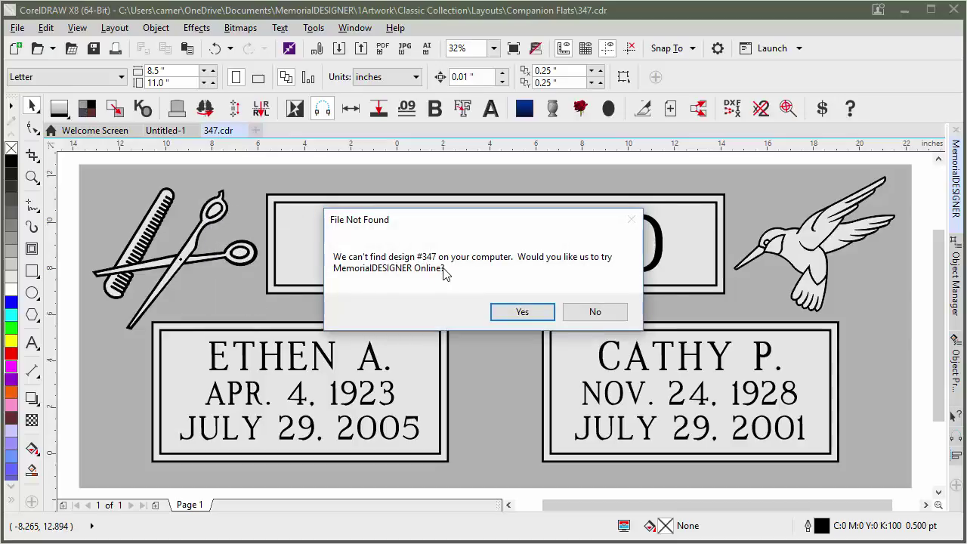
pyautogui.click(521, 312)
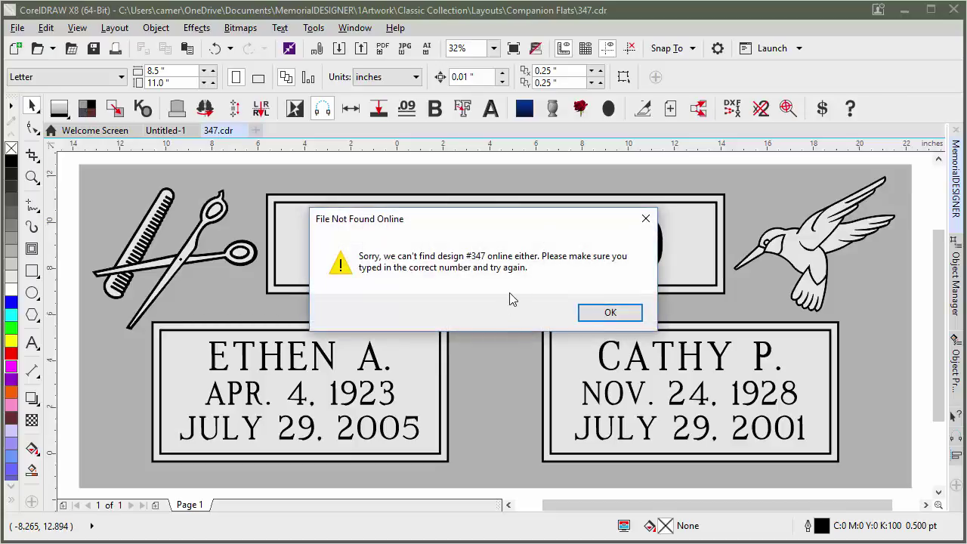
pyautogui.click(597, 314)
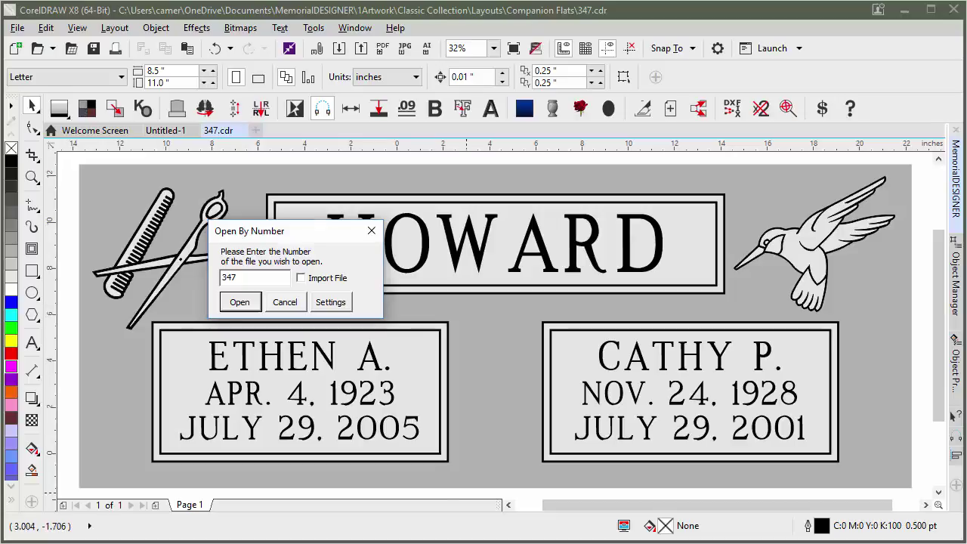
pyautogui.press('Escape')
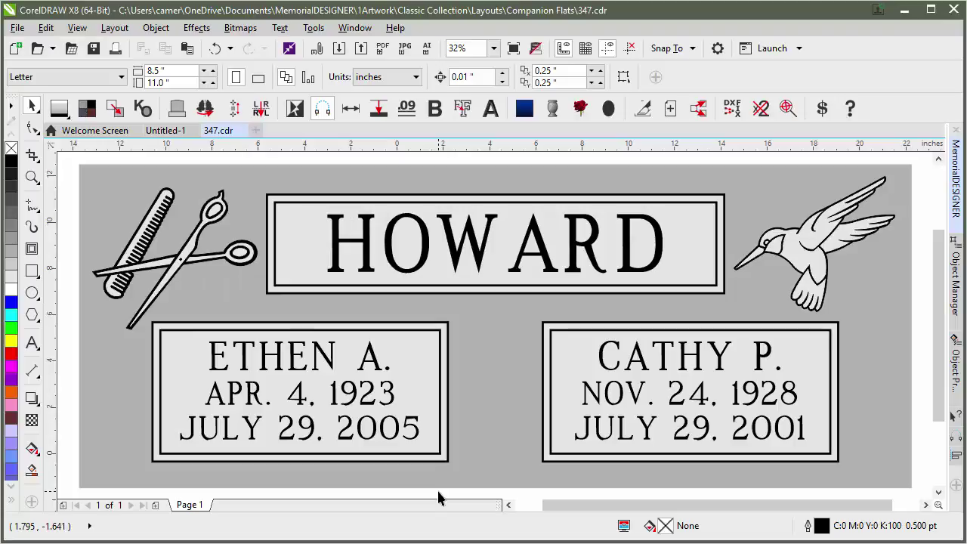
# - Open the flat marker order by entering its control number in Open By Control Number
pyautogui.click(72, 50)
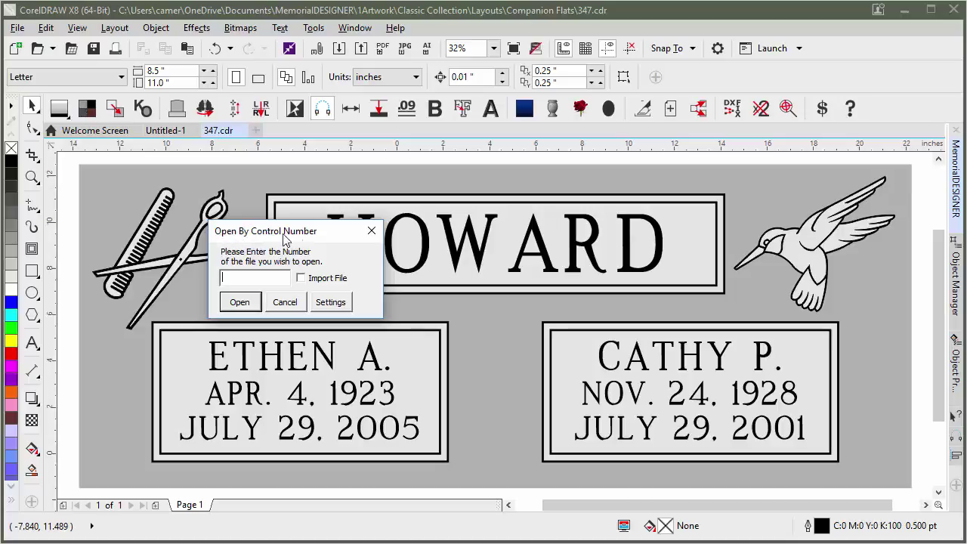
pyautogui.moveTo(324, 238); pyautogui.dragTo(379, 248)
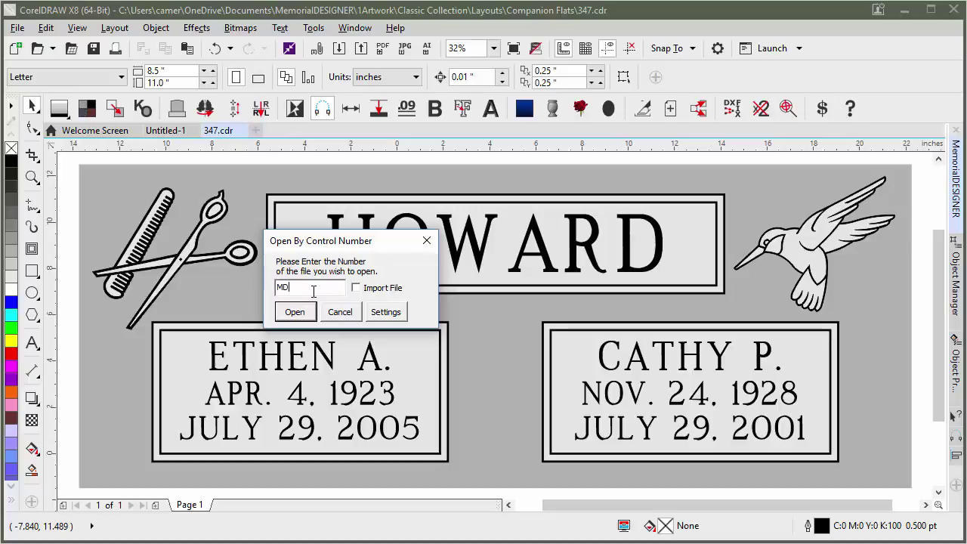
pyautogui.write('16-0026')
pyautogui.click(295, 312)
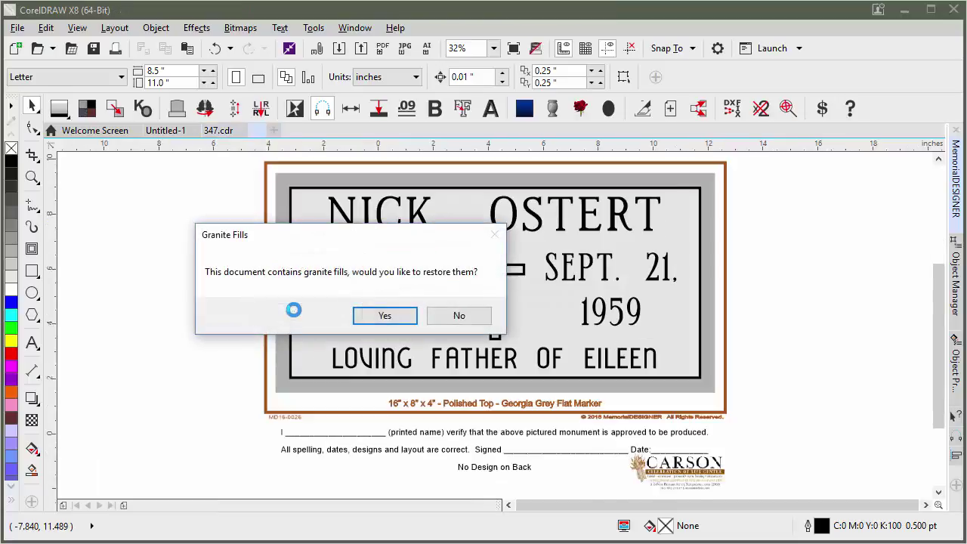
# - Restore the marker's granite fills, clear the selection, and bring up the Open Drawing dialog
pyautogui.click(383, 318)
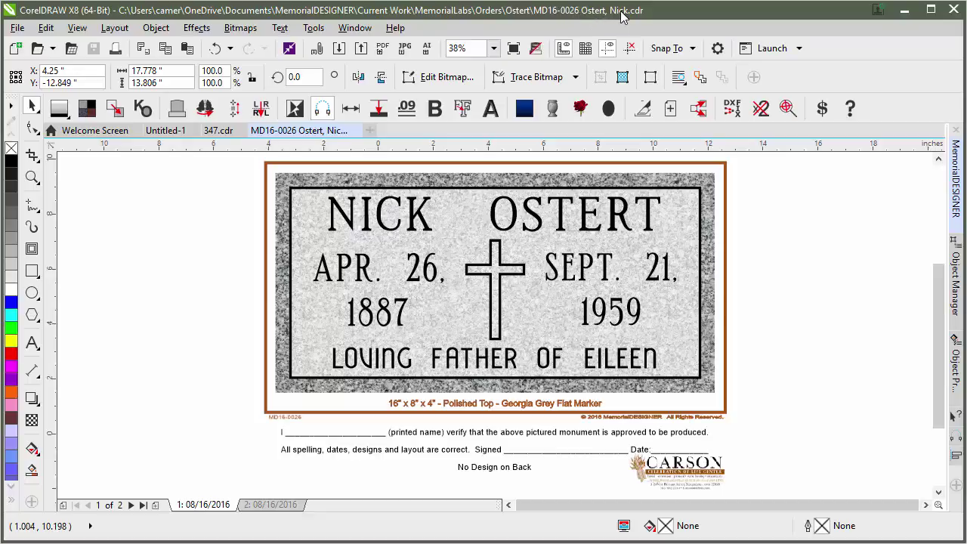
pyautogui.click(224, 215)
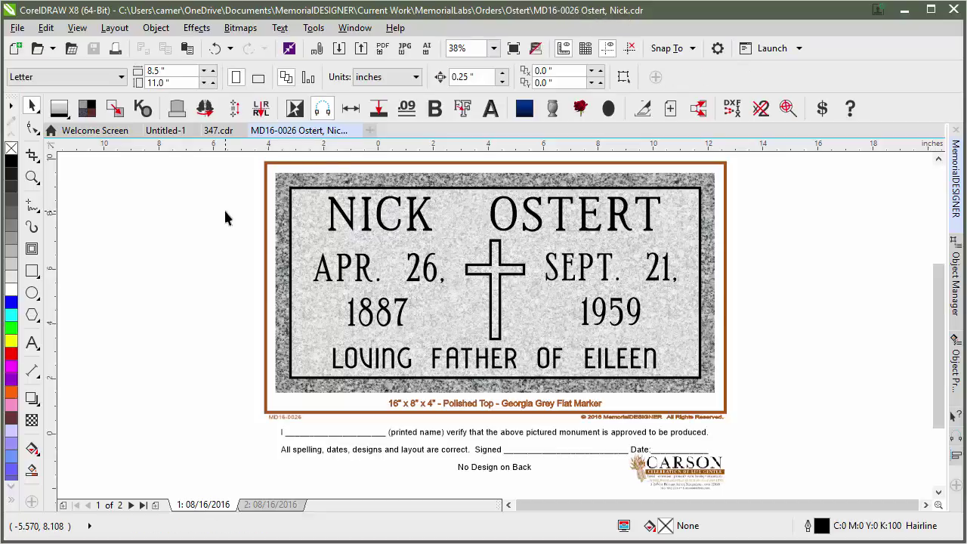
pyautogui.click(37, 49)
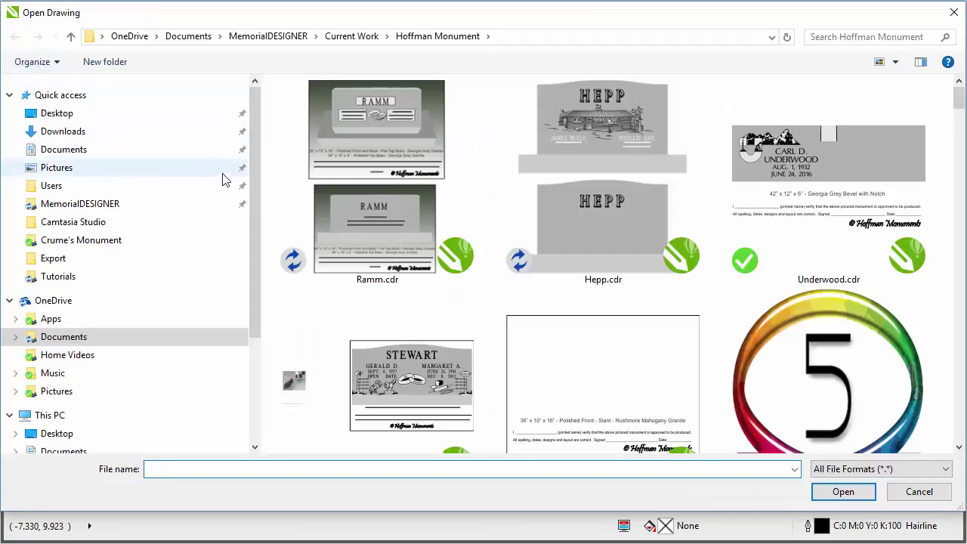
pyautogui.click(75, 209)
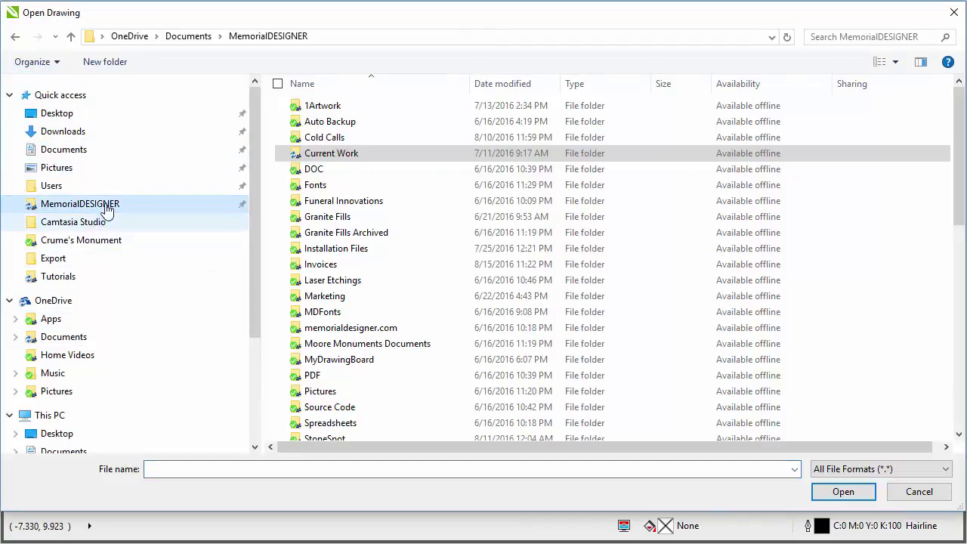
pyautogui.doubleClick(323, 154)
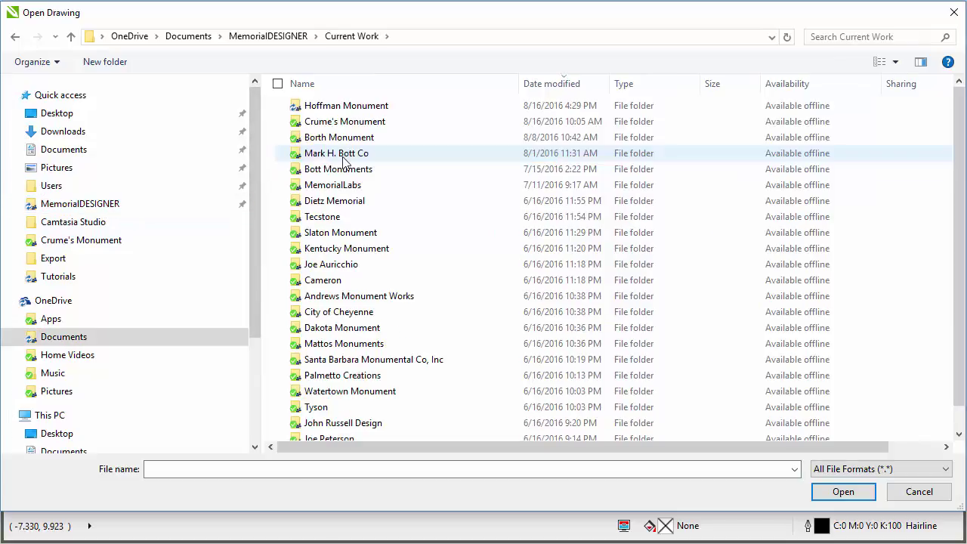
pyautogui.doubleClick(337, 186)
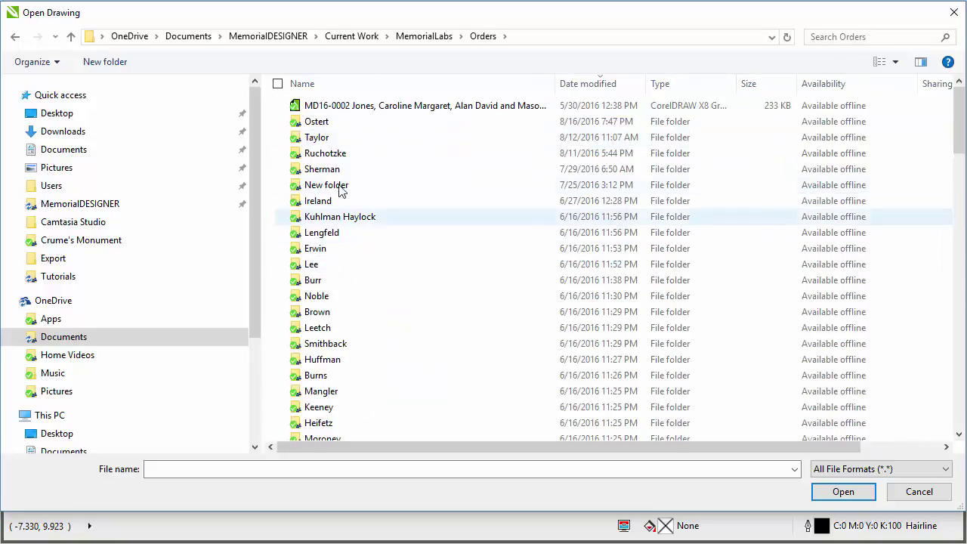
pyautogui.scroll(-10, 347, 262)
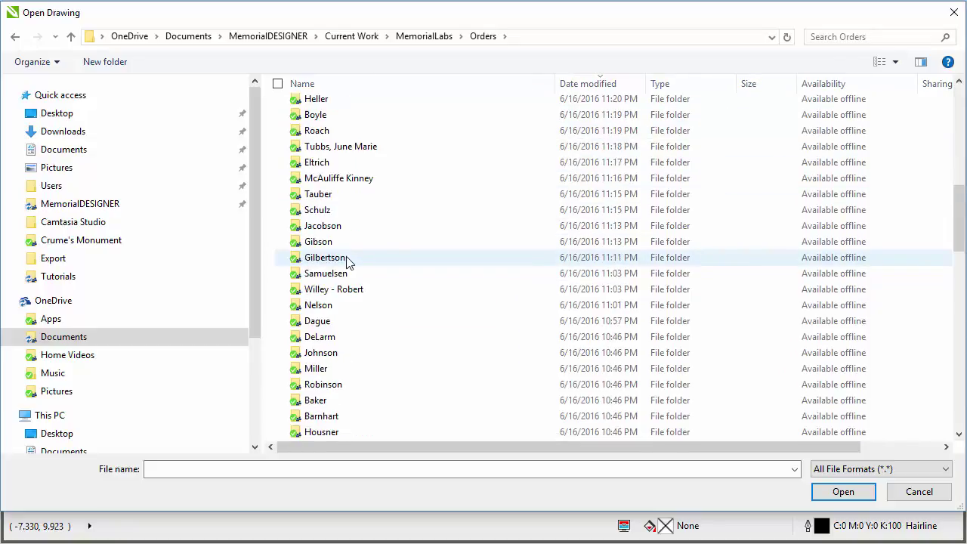
pyautogui.scroll(10, 347, 262)
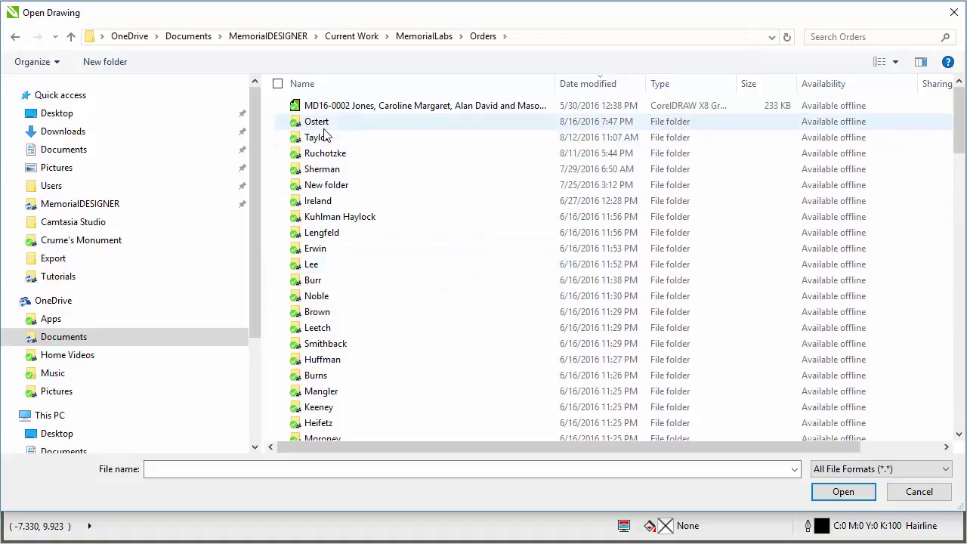
pyautogui.doubleClick(317, 122)
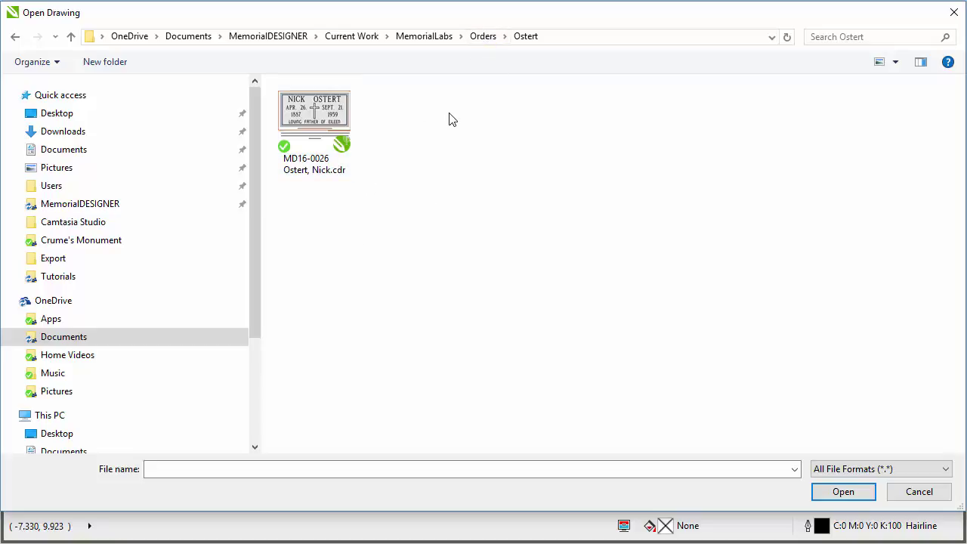
pyautogui.click(931, 494)
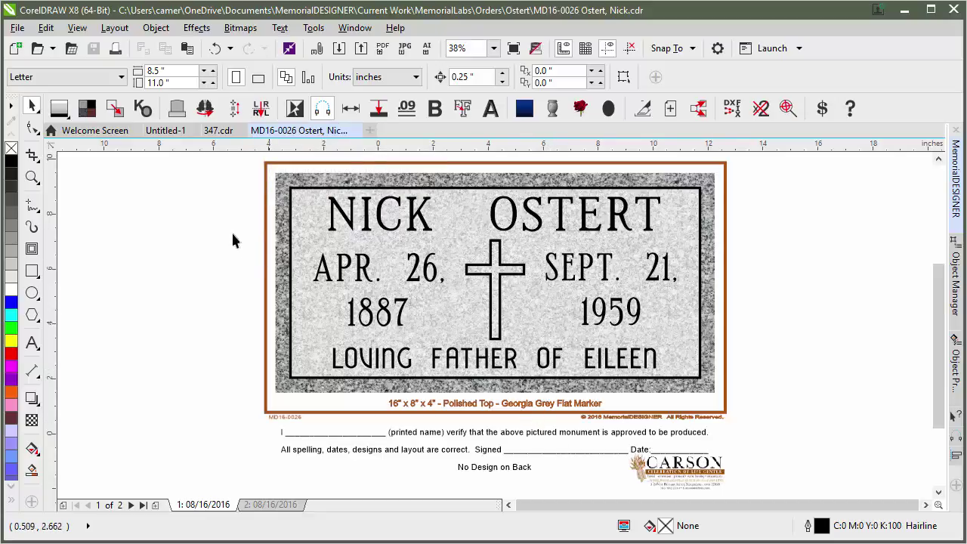
pyautogui.click(76, 52)
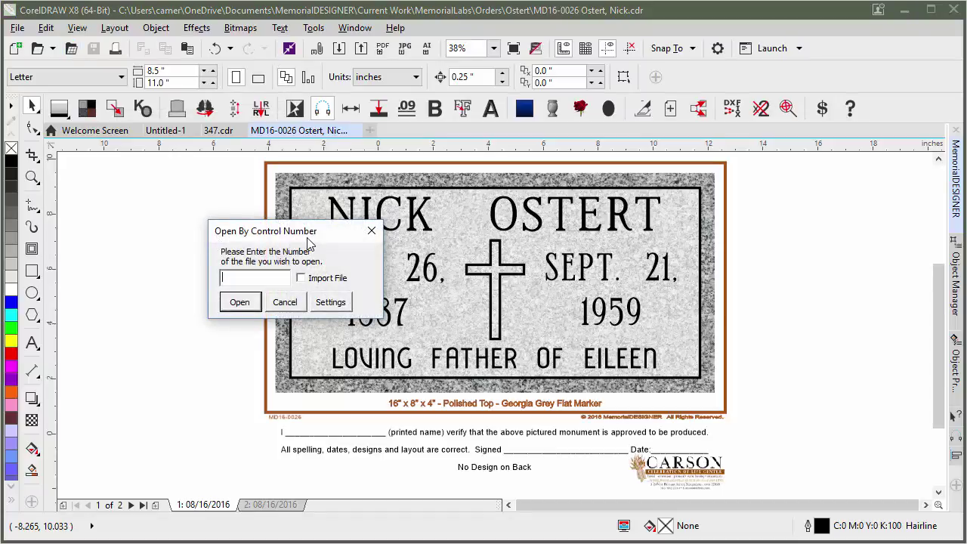
pyautogui.click(330, 301)
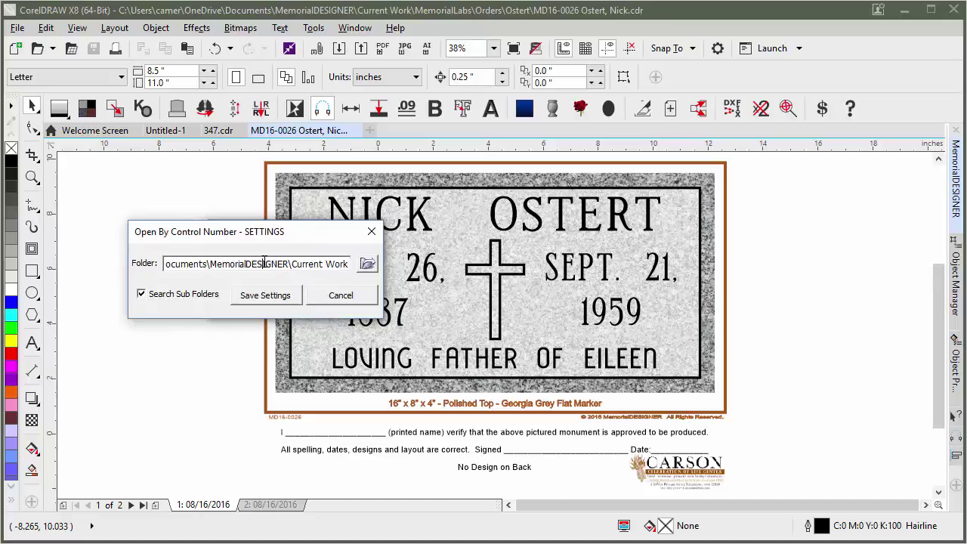
pyautogui.moveTo(264, 263); pyautogui.dragTo(348, 263)
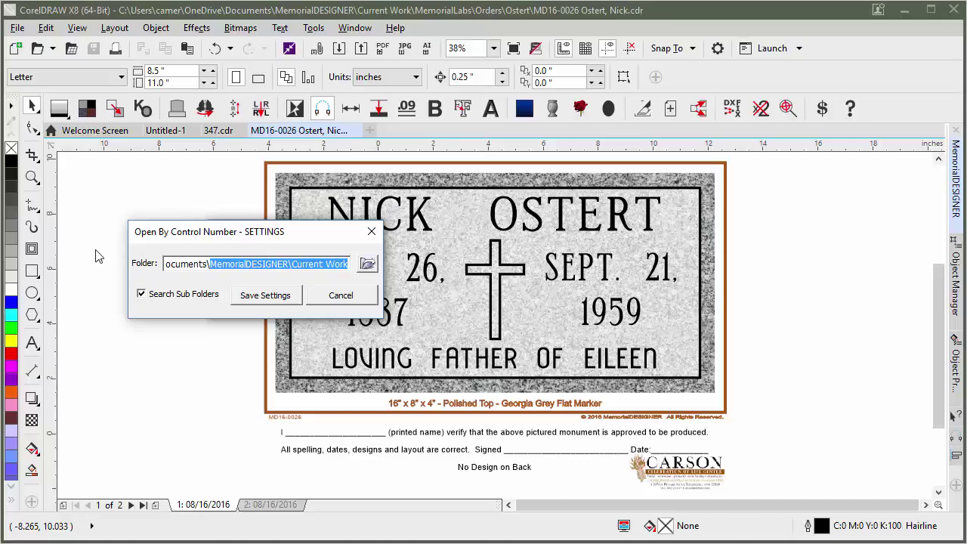
pyautogui.click(338, 297)
pyautogui.click(285, 302)
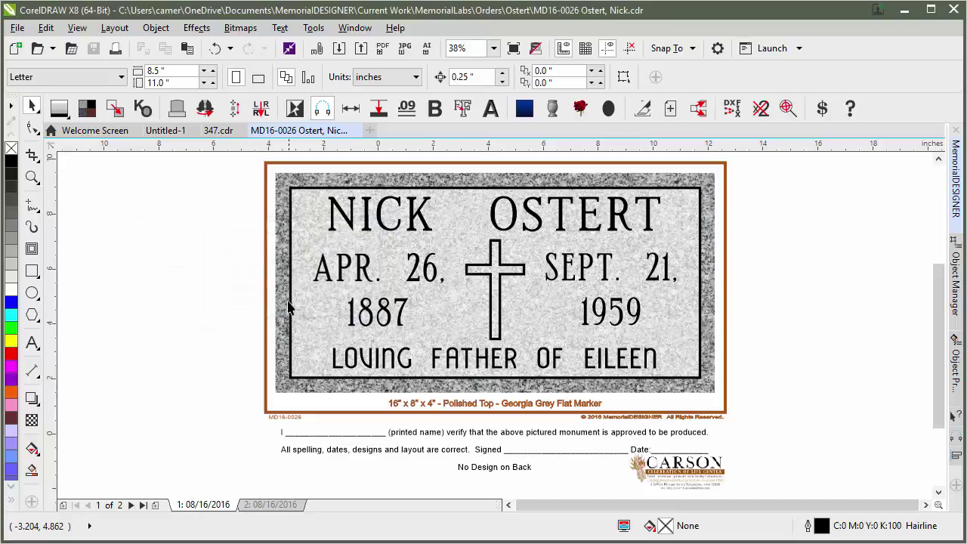